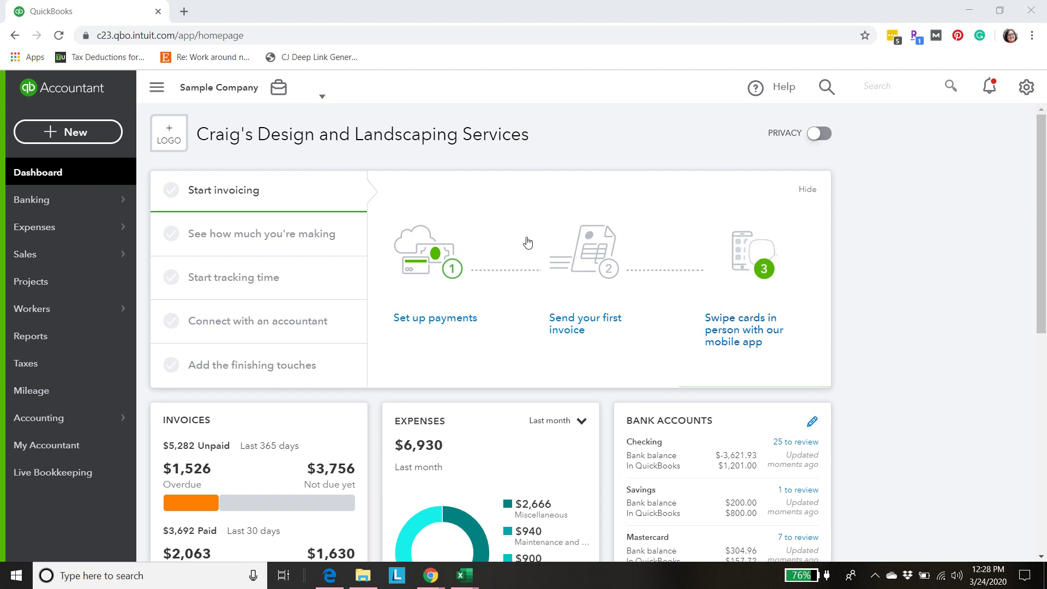
# Open the Chart of Accounts and scroll through existing accounts like Design income and Fees Billed
pyautogui.moveTo(89, 428)
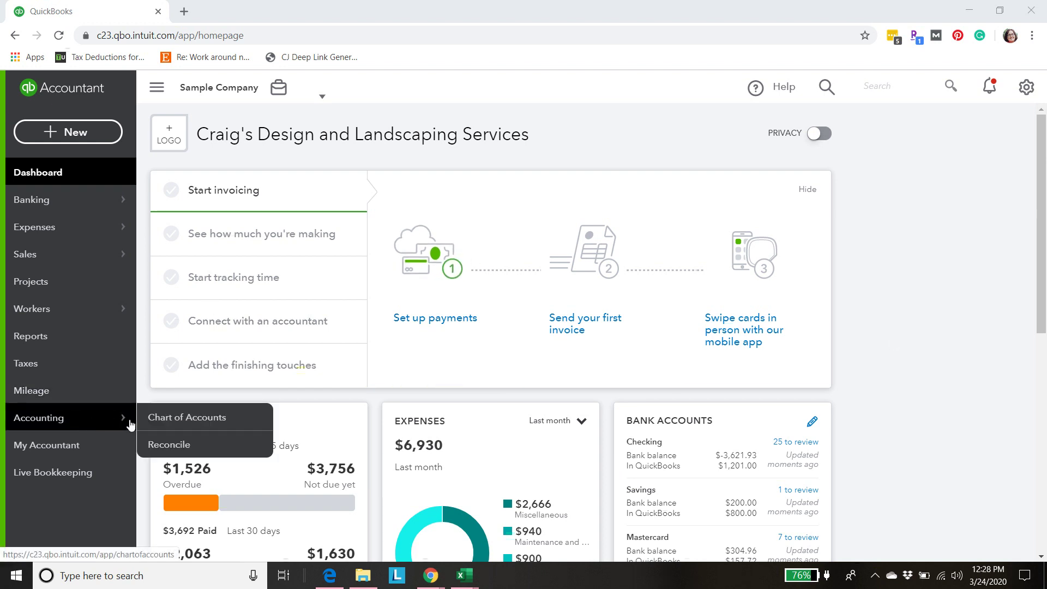
pyautogui.click(177, 422)
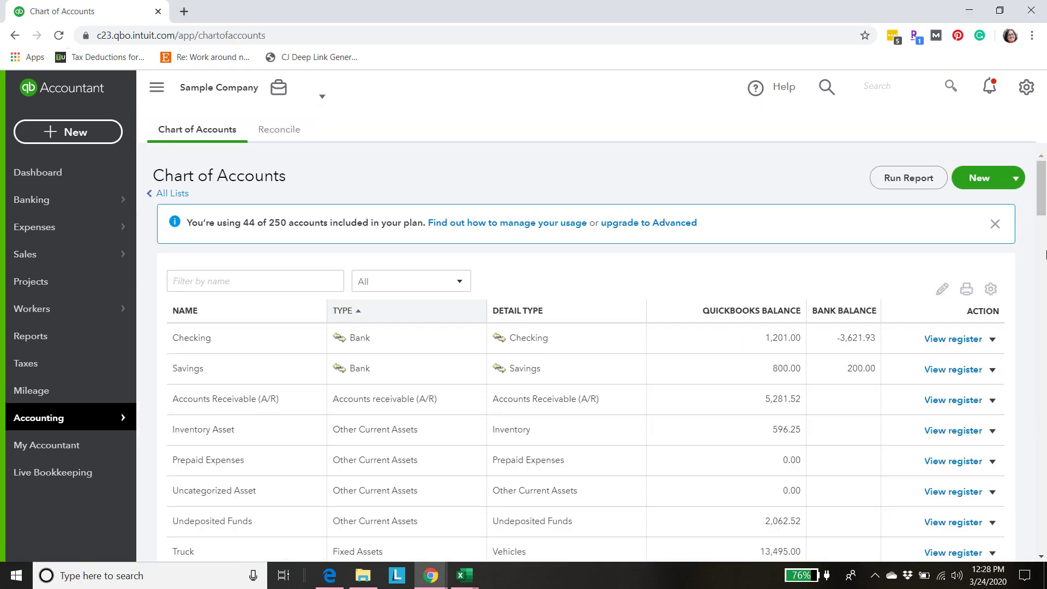
pyautogui.moveTo(1043, 173); pyautogui.dragTo(1045, 229)
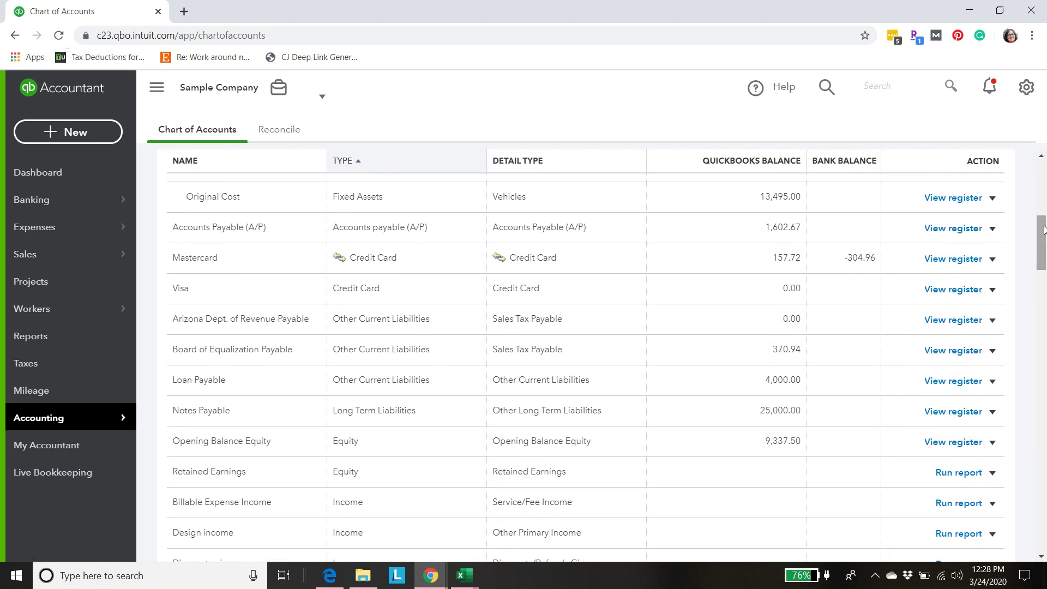
pyautogui.moveTo(1045, 229); pyautogui.dragTo(1045, 259)
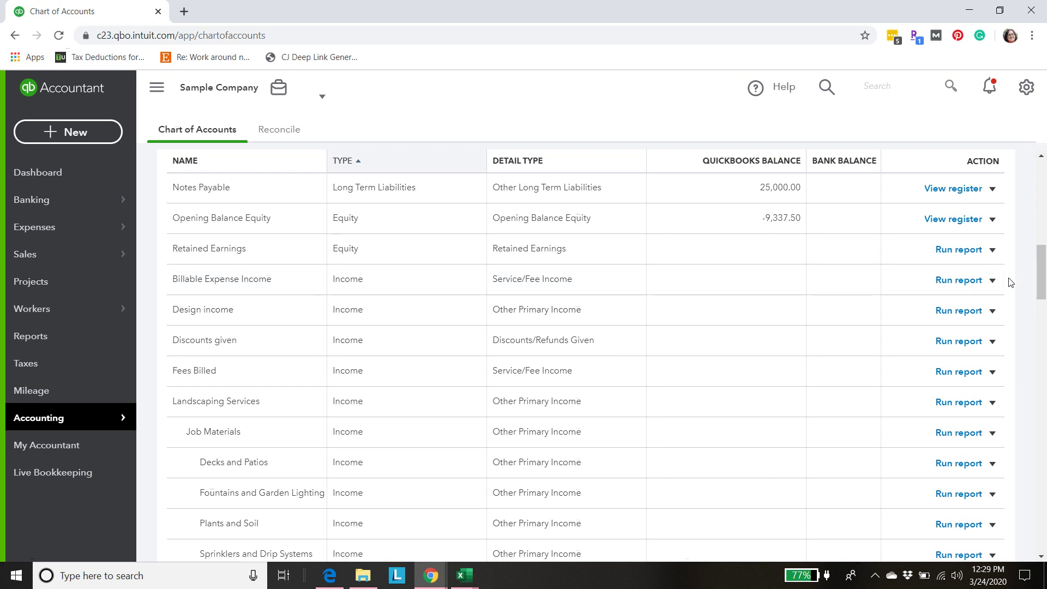
# Try Import from the New menu, close it, then reach Import Data through the gear menu's Tools
pyautogui.scroll(10, 1042, 291)
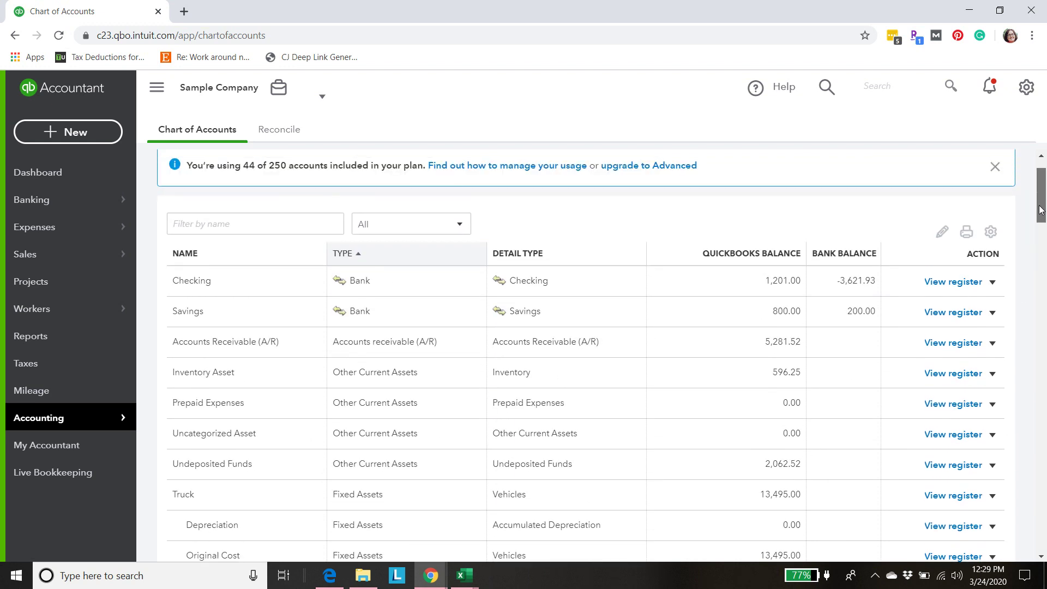
pyautogui.click(1012, 184)
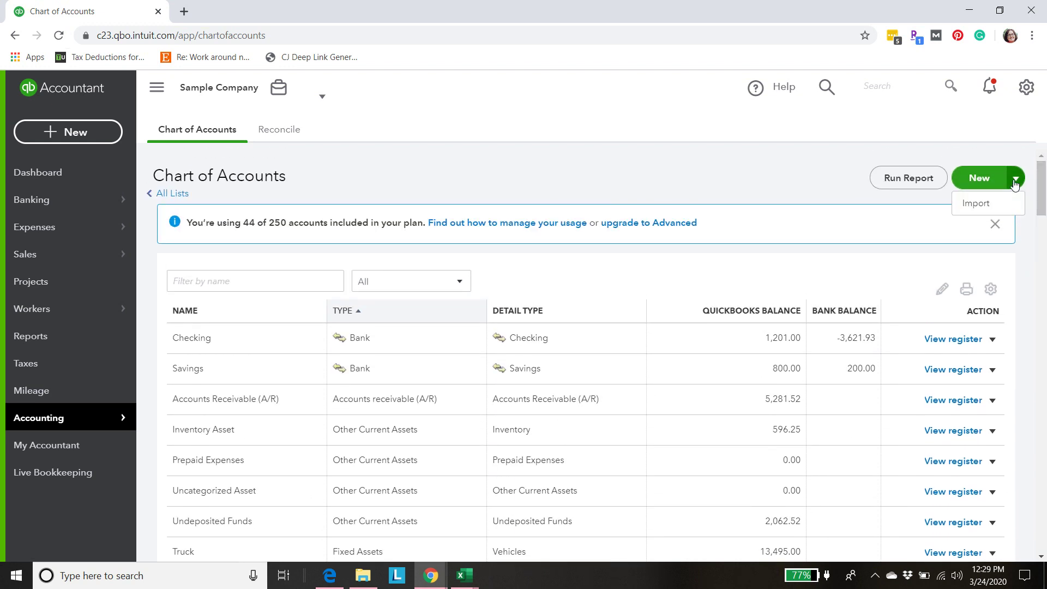
pyautogui.click(977, 204)
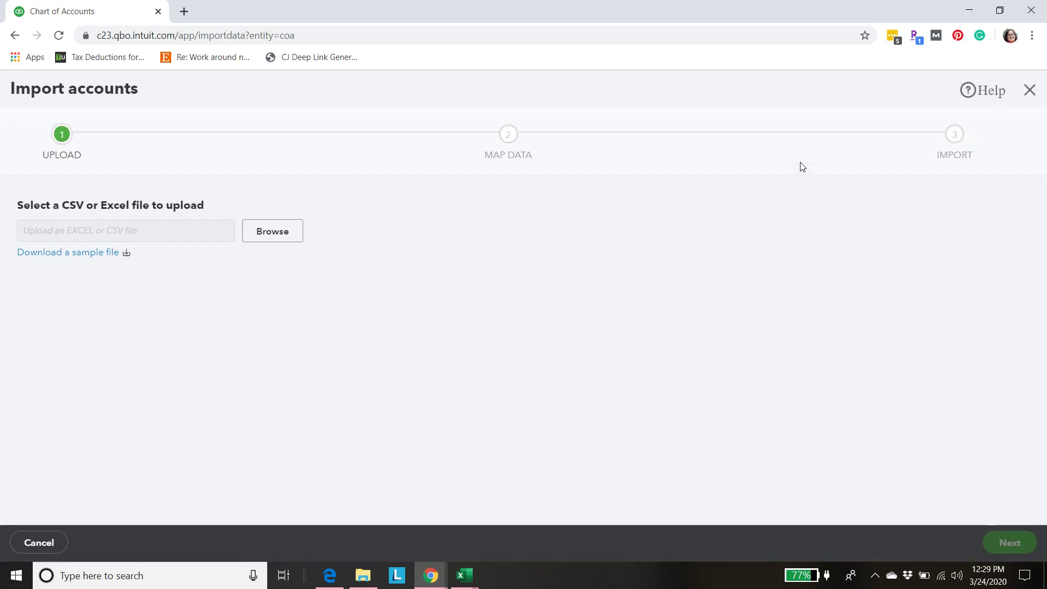
pyautogui.click(1030, 92)
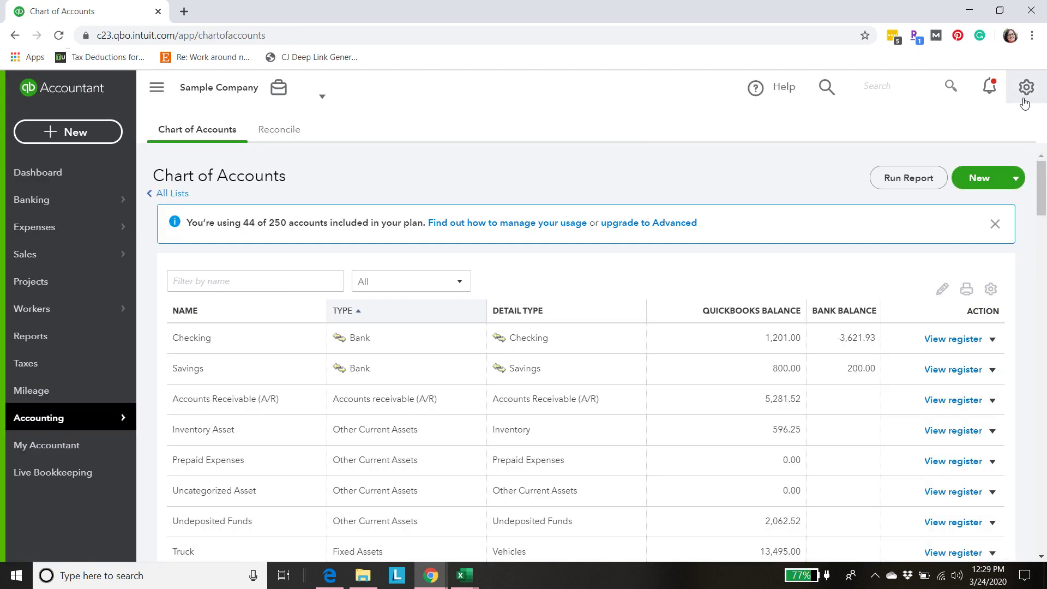
pyautogui.click(1018, 99)
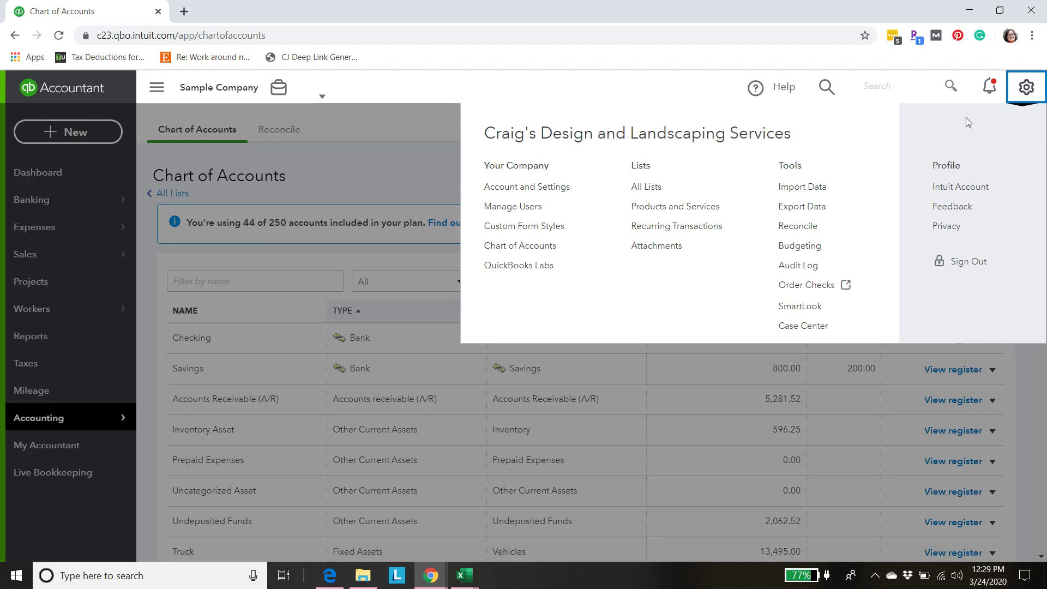
pyautogui.click(790, 194)
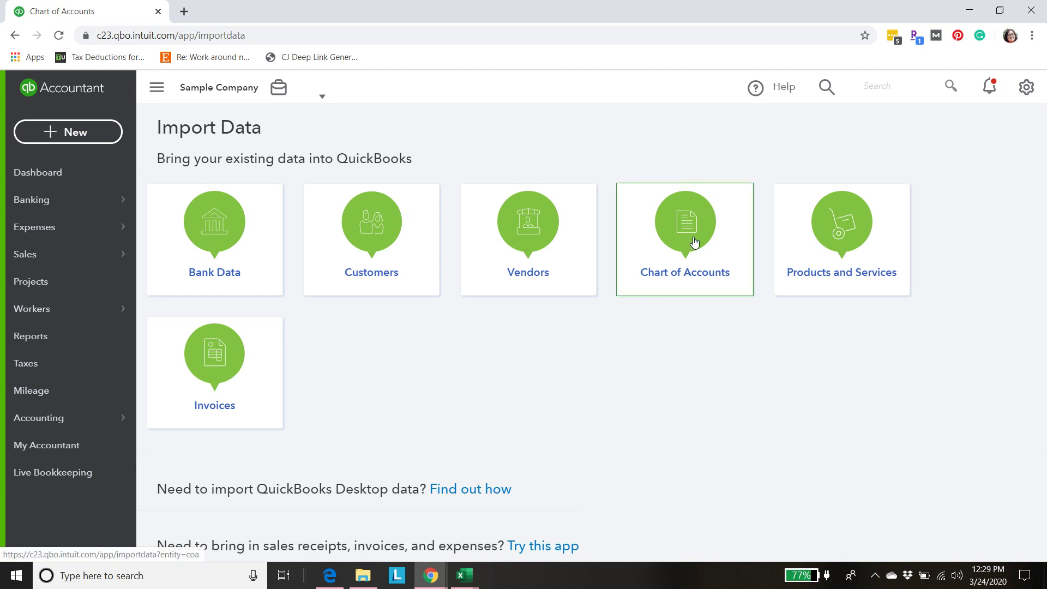
# Choose the Chart of Accounts tile to start the Import accounts upload step
pyautogui.click(694, 241)
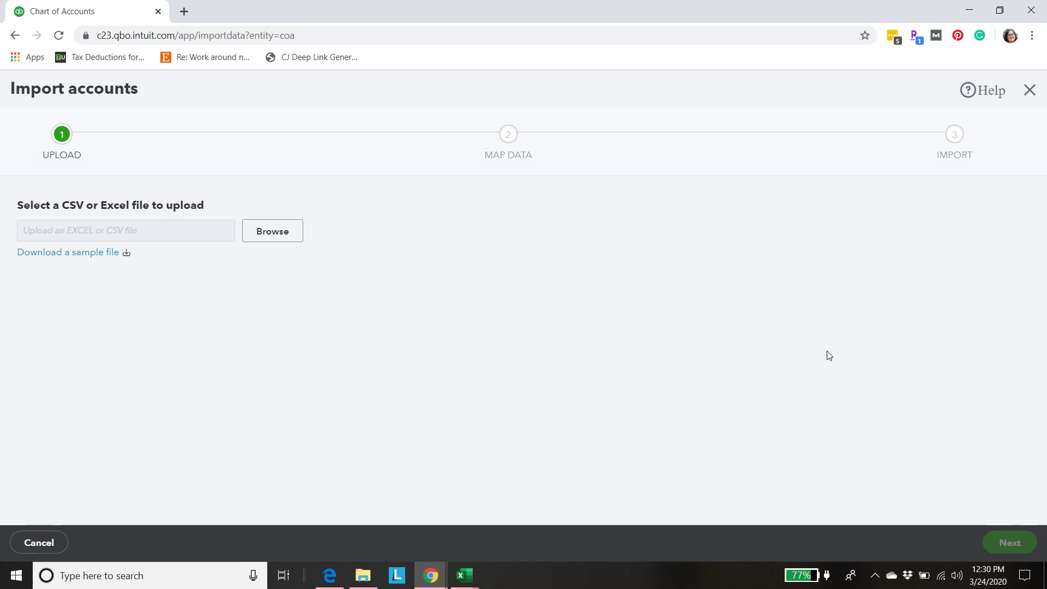
# Browse to Downloads and load 'Chart of Accounts - Shopify.csv' into the import
pyautogui.click(276, 233)
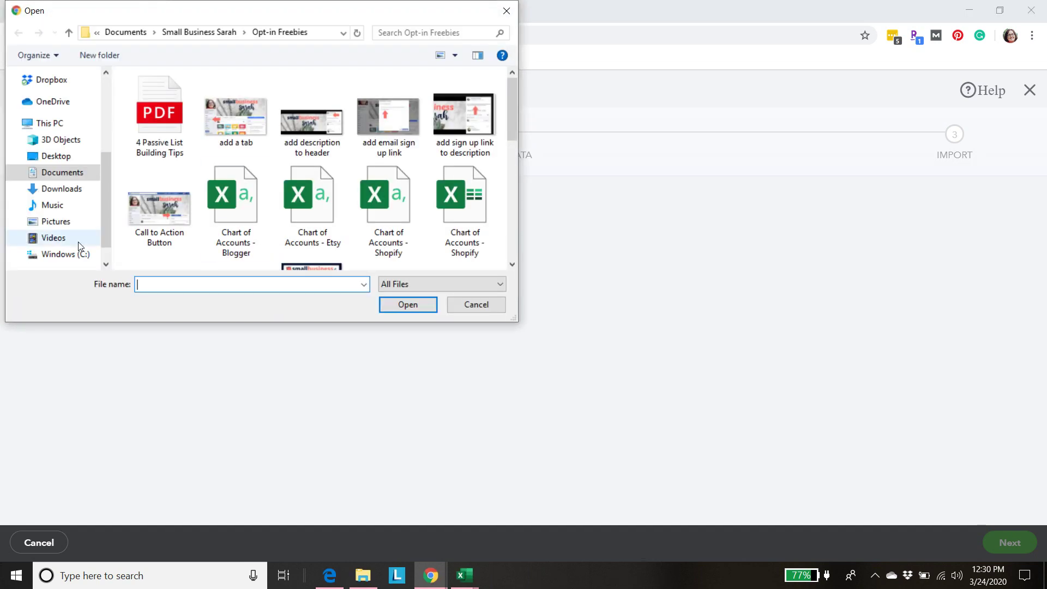
pyautogui.scroll(3, 109, 152)
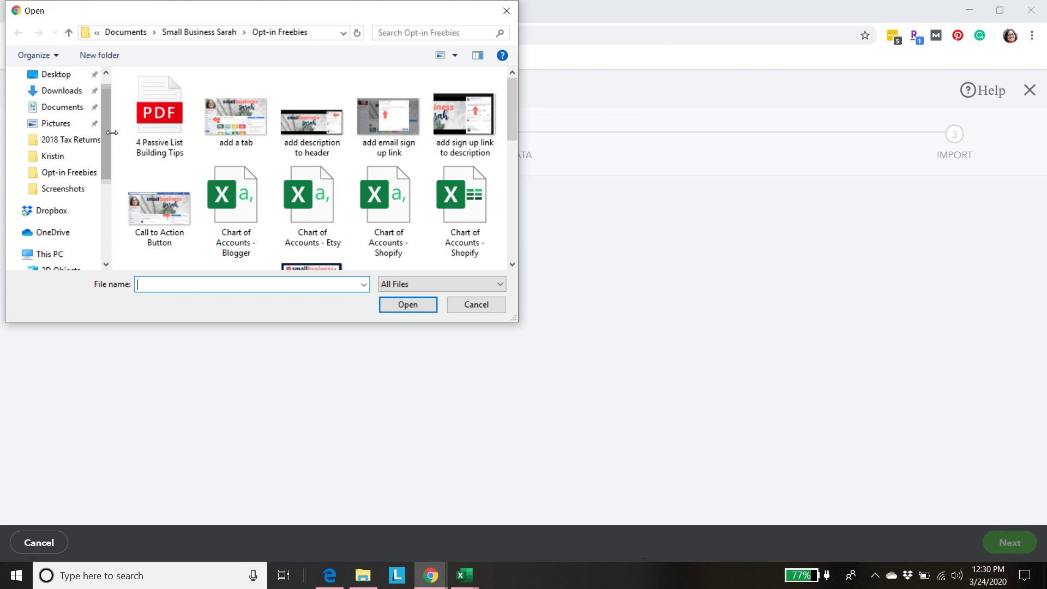
pyautogui.click(63, 90)
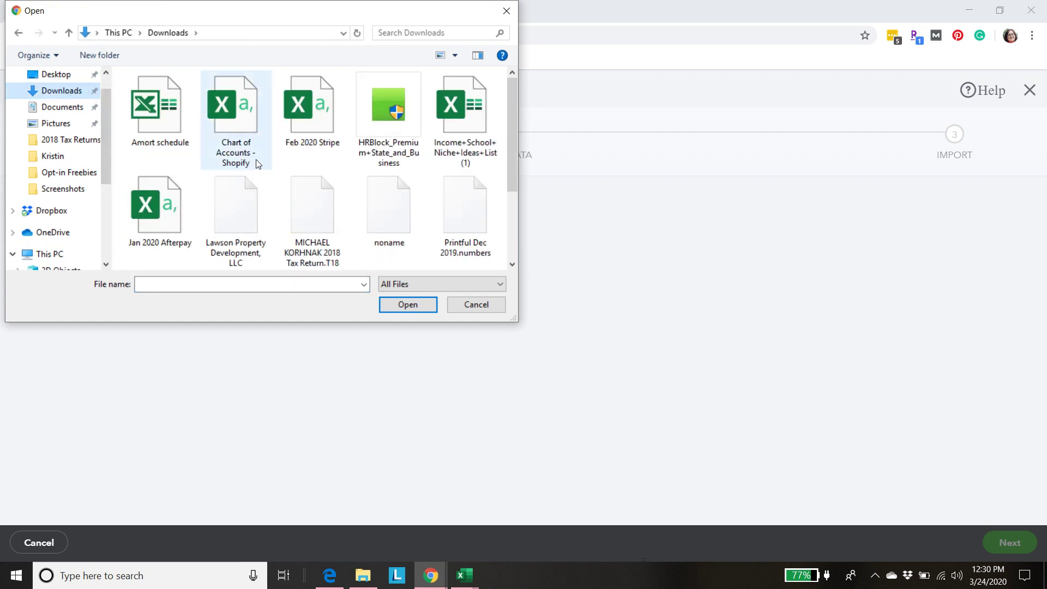
pyautogui.click(235, 114)
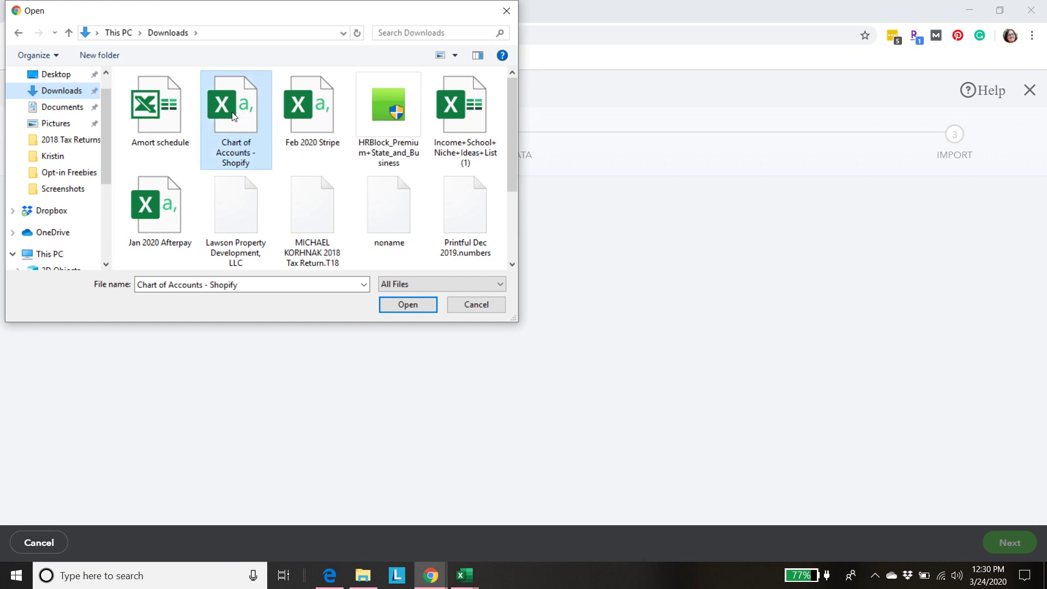
pyautogui.doubleClick(234, 114)
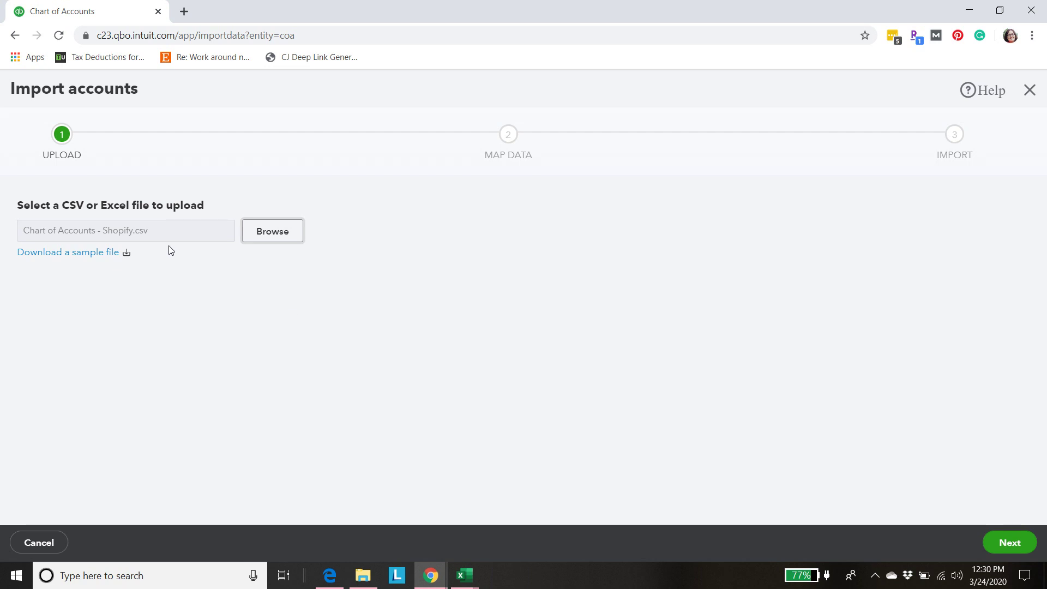
# Continue to Map Data, where Detail Type, Account Name and Type match the file's columns
pyautogui.click(1009, 543)
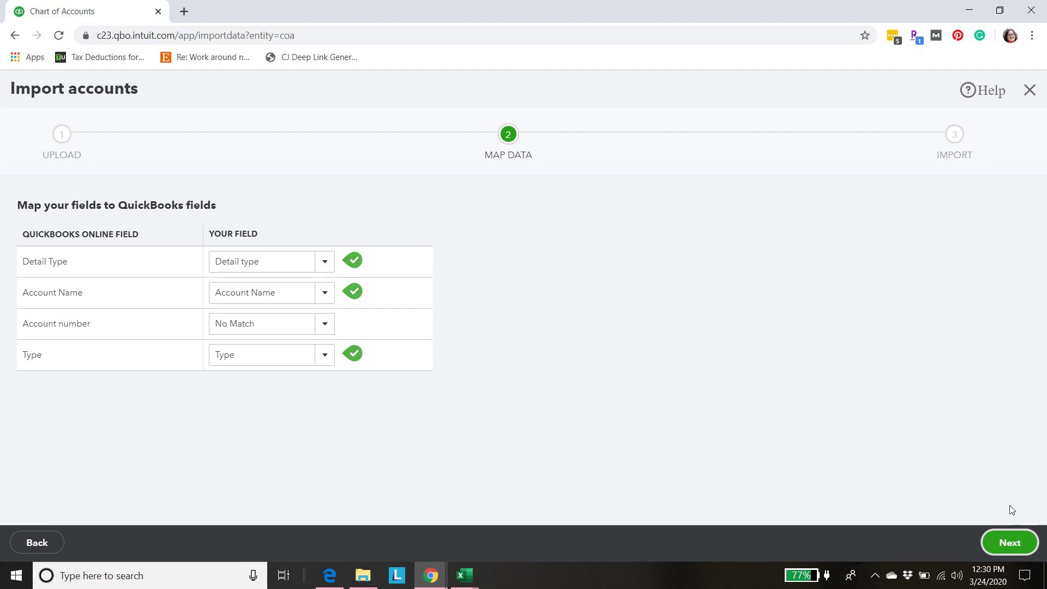
# Advance to the Import step and scroll through the checked Shopify accounts and their types
pyautogui.click(1008, 543)
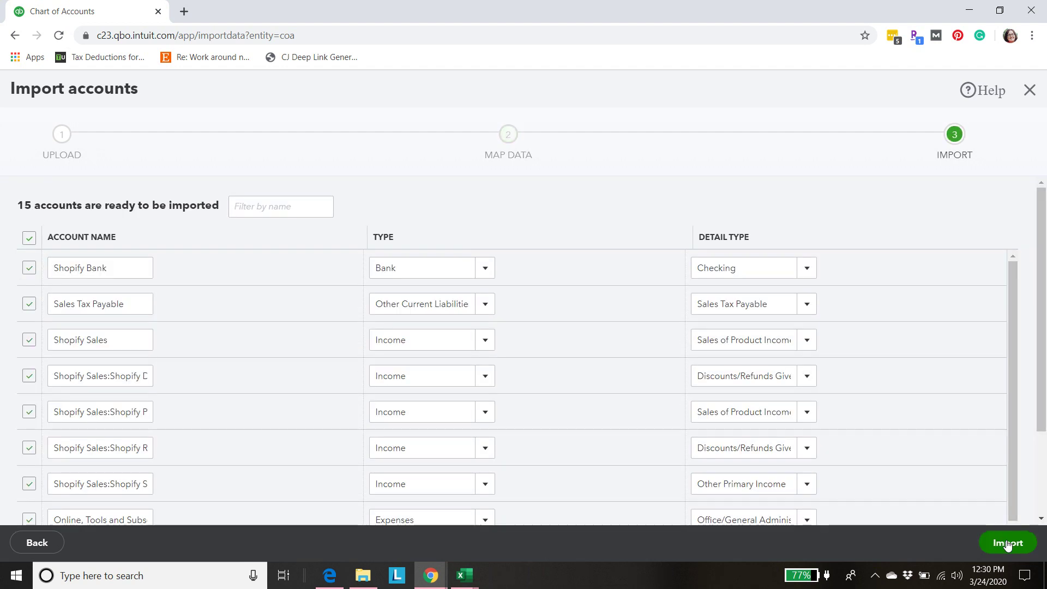
pyautogui.scroll(-1, 1044, 264)
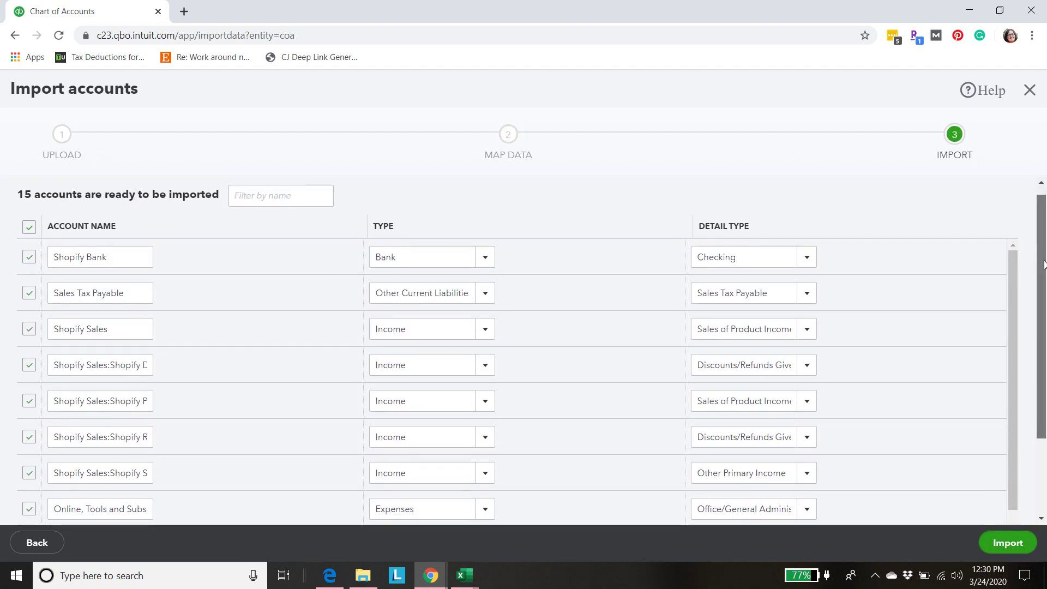
pyautogui.scroll(-1, 1044, 265)
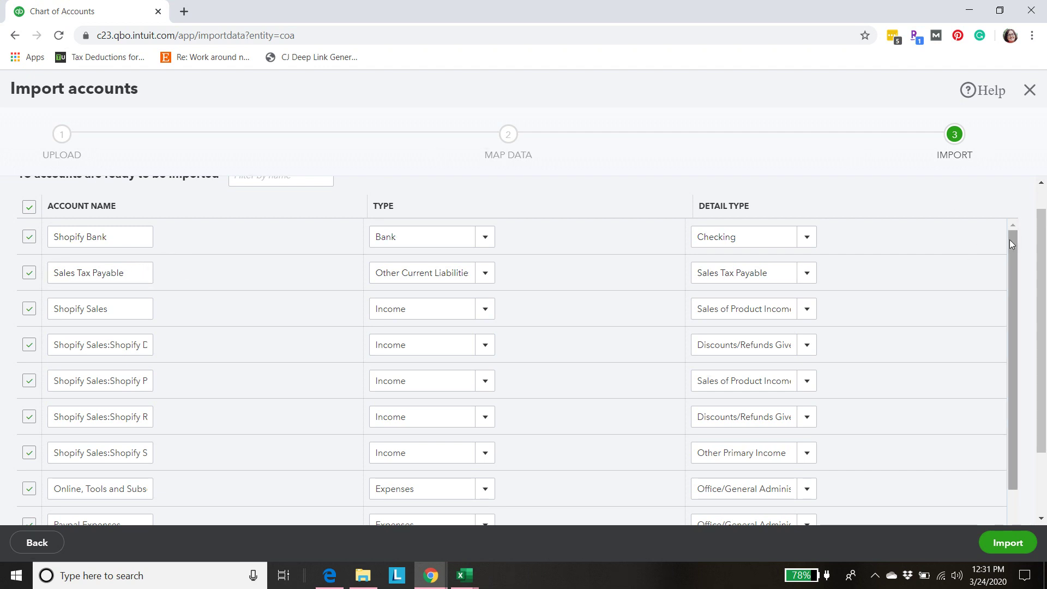
# Read the full names of the Shopify Discounts Given and Shopify Product Sales sub-accounts
pyautogui.moveTo(1012, 244); pyautogui.dragTo(1012, 260)
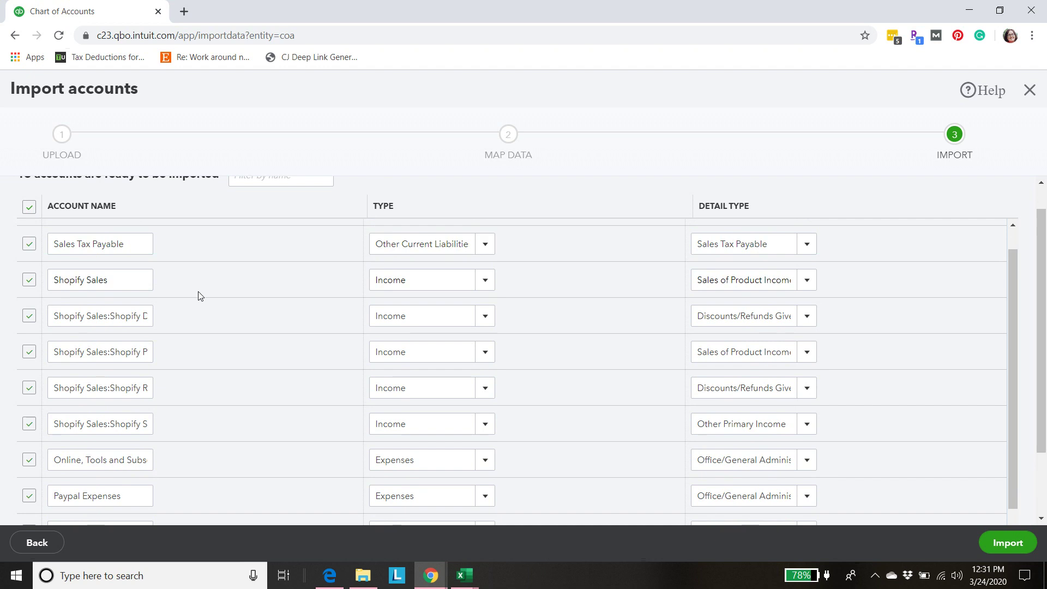
pyautogui.tripleClick(125, 316)
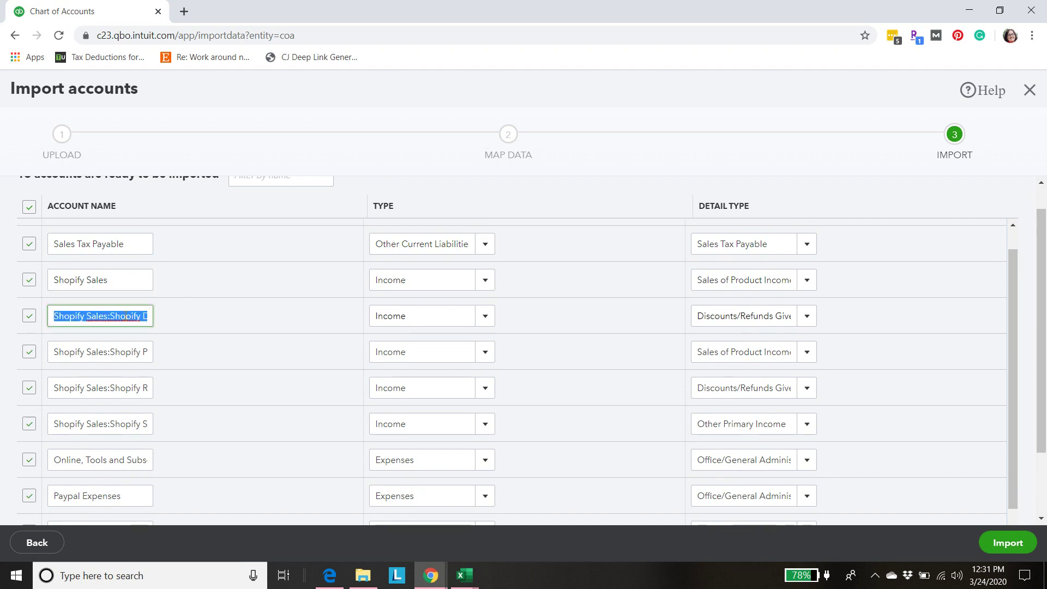
pyautogui.click(125, 315)
pyautogui.press('Right')
pyautogui.press('Right')
pyautogui.press('Right')
pyautogui.press('Right')
pyautogui.press('Right')
pyautogui.press('Right')
pyautogui.press('Right')
pyautogui.press('Right')
pyautogui.press('Right')
pyautogui.press('Right')
pyautogui.press('Right')
pyautogui.press('Right')
pyautogui.press('Right')
pyautogui.press('Right')
pyautogui.press('Right')
pyautogui.press('Right')
pyautogui.press('Right')
pyautogui.press('Right')
pyautogui.press('Right')
pyautogui.press('Right')
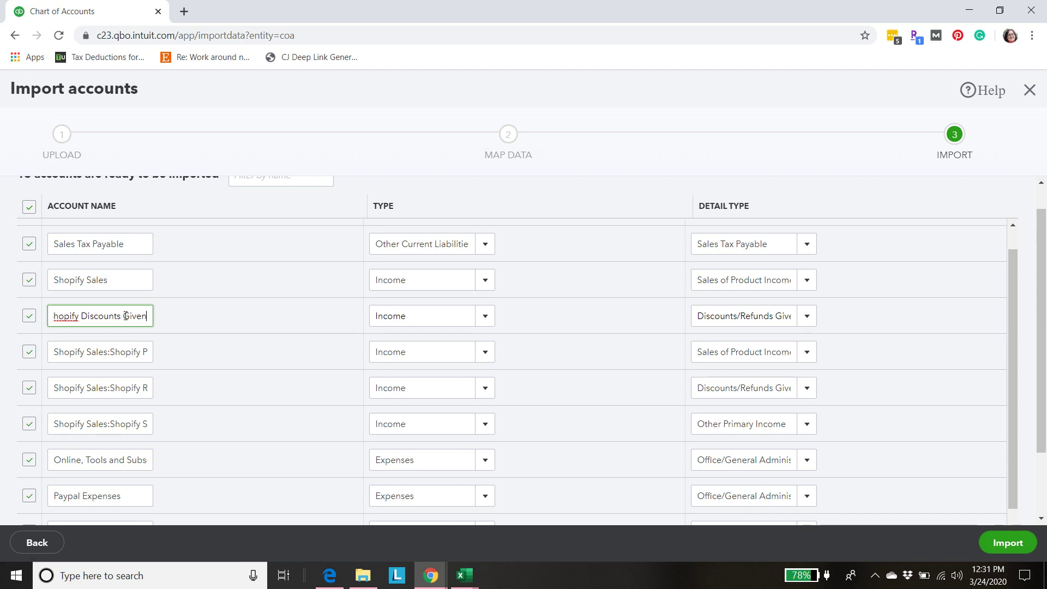
pyautogui.click(125, 351)
pyautogui.click(126, 352)
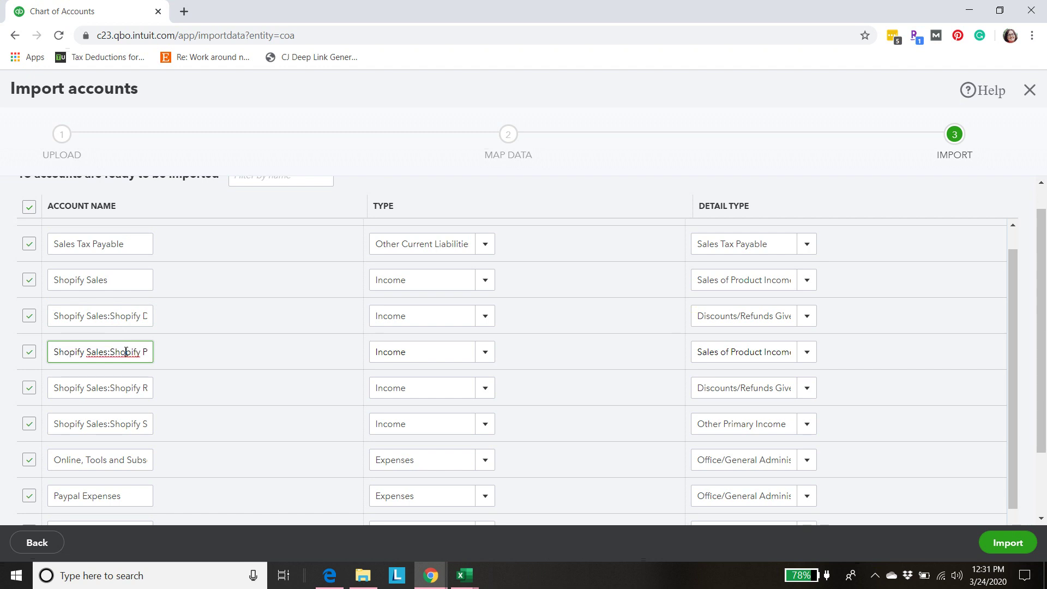
pyautogui.press('Right')
pyautogui.press('Right')
pyautogui.press('Right')
pyautogui.press('Right')
pyautogui.press('Right')
pyautogui.press('Right')
pyautogui.press('Right')
pyautogui.press('Right')
pyautogui.press('Right')
pyautogui.press('Right')
pyautogui.press('Right')
pyautogui.press('Right')
pyautogui.press('Right')
pyautogui.press('Right')
pyautogui.press('Right')
pyautogui.press('Right')
pyautogui.press('Right')
pyautogui.press('Right')
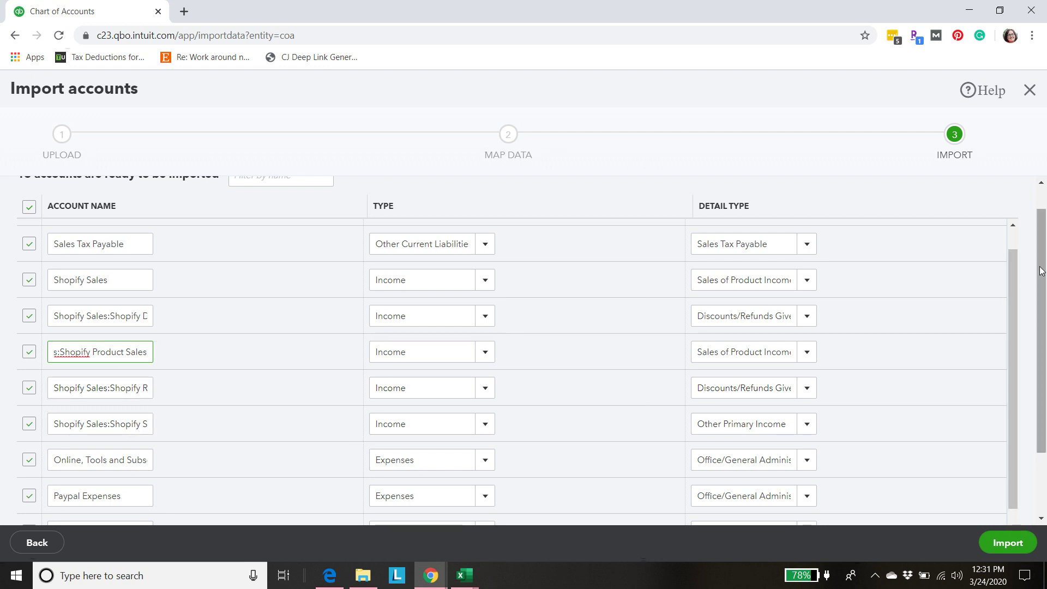
pyautogui.moveTo(1041, 282); pyautogui.dragTo(1042, 342)
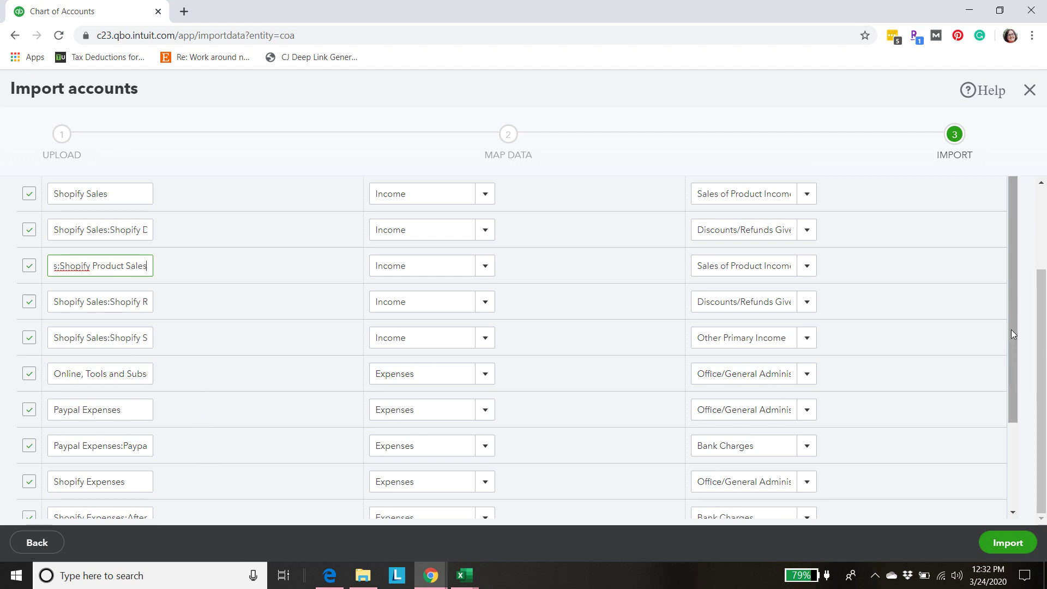
# Scroll to the bottom of the list and import all 15 Shopify accounts
pyautogui.moveTo(1011, 325); pyautogui.dragTo(975, 374)
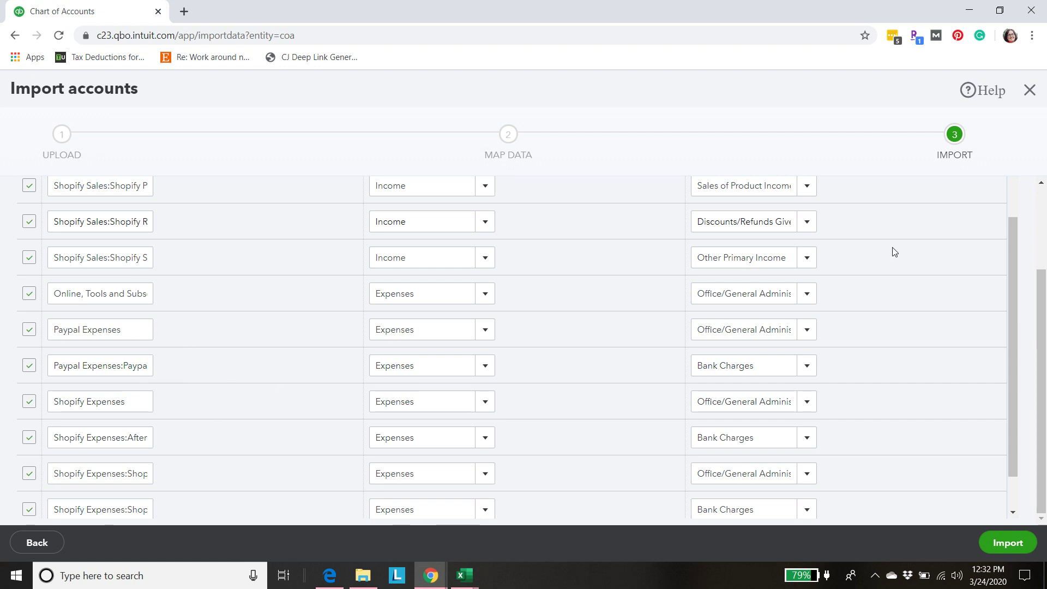
pyautogui.moveTo(1010, 279); pyautogui.dragTo(1011, 338)
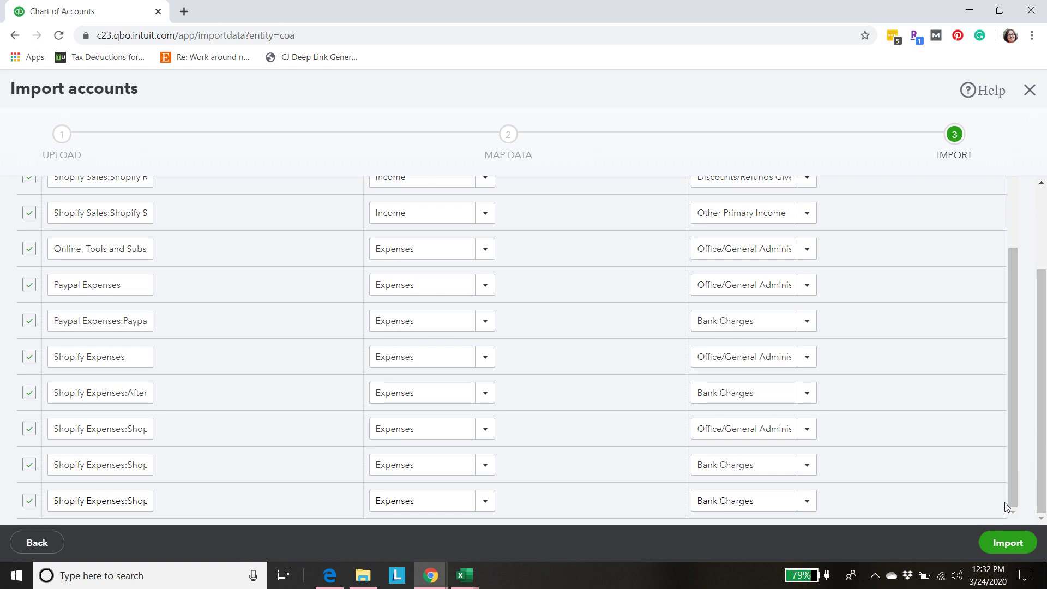
pyautogui.click(1010, 542)
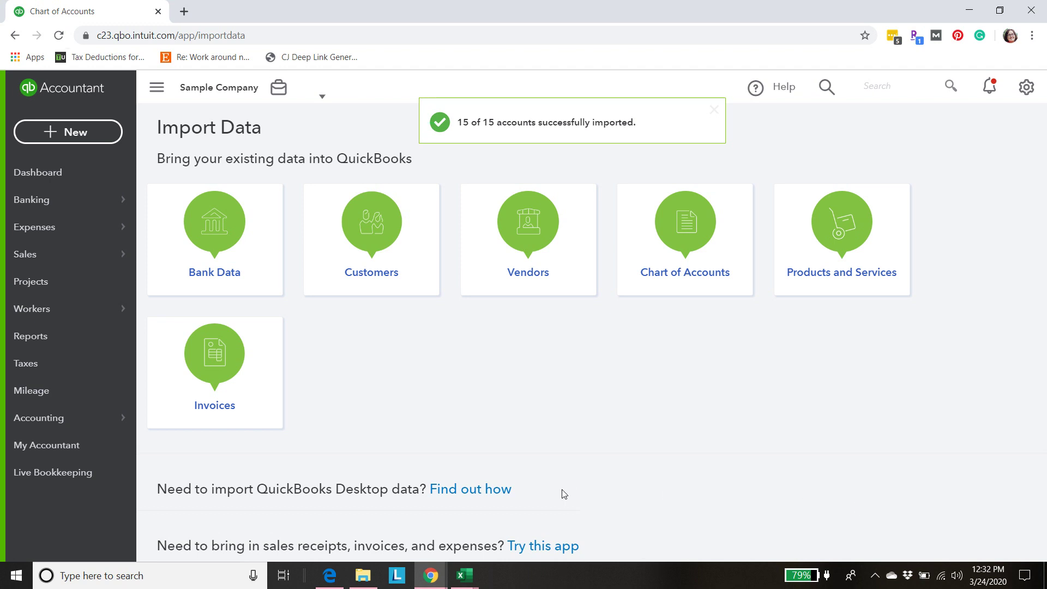
# Reopen the Chart of Accounts and scroll to find Shopify Bank and Shopify Expenses with four fee sub-accounts
pyautogui.moveTo(84, 420)
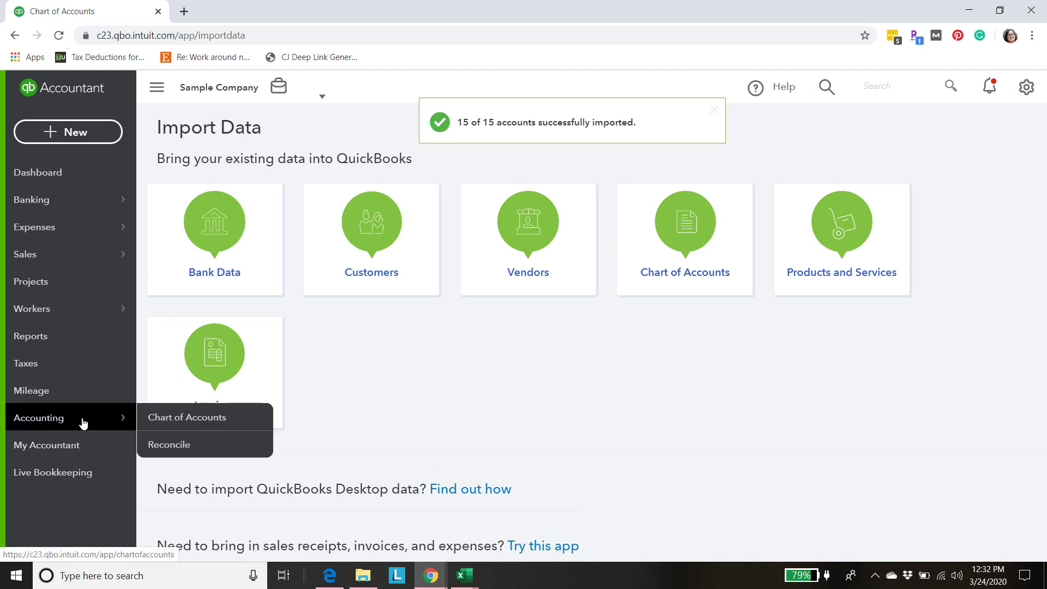
pyautogui.click(153, 417)
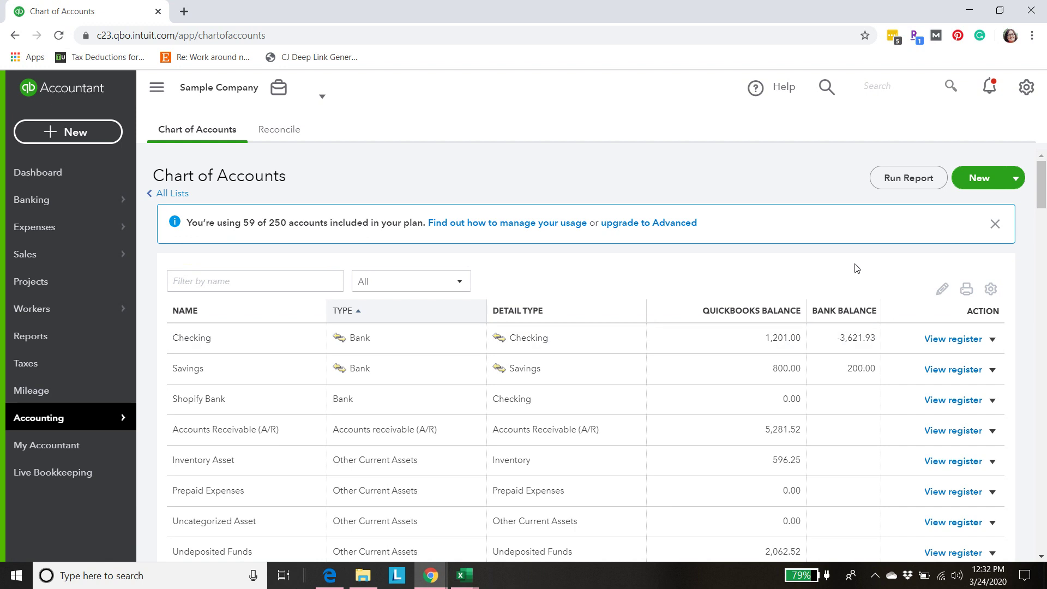
pyautogui.moveTo(1045, 177); pyautogui.dragTo(1045, 325)
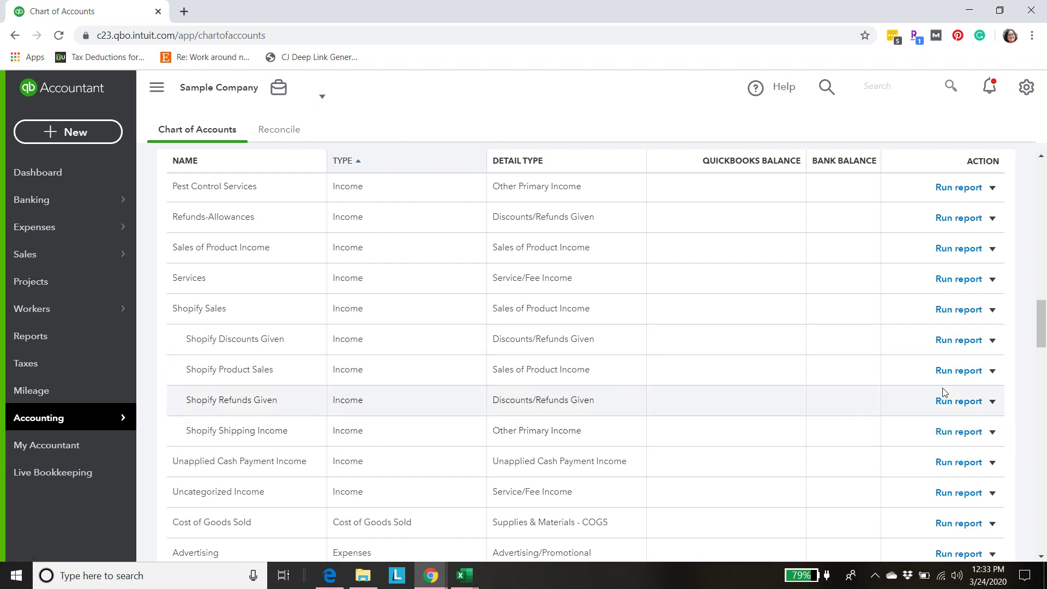
pyautogui.moveTo(1041, 318); pyautogui.dragTo(1043, 486)
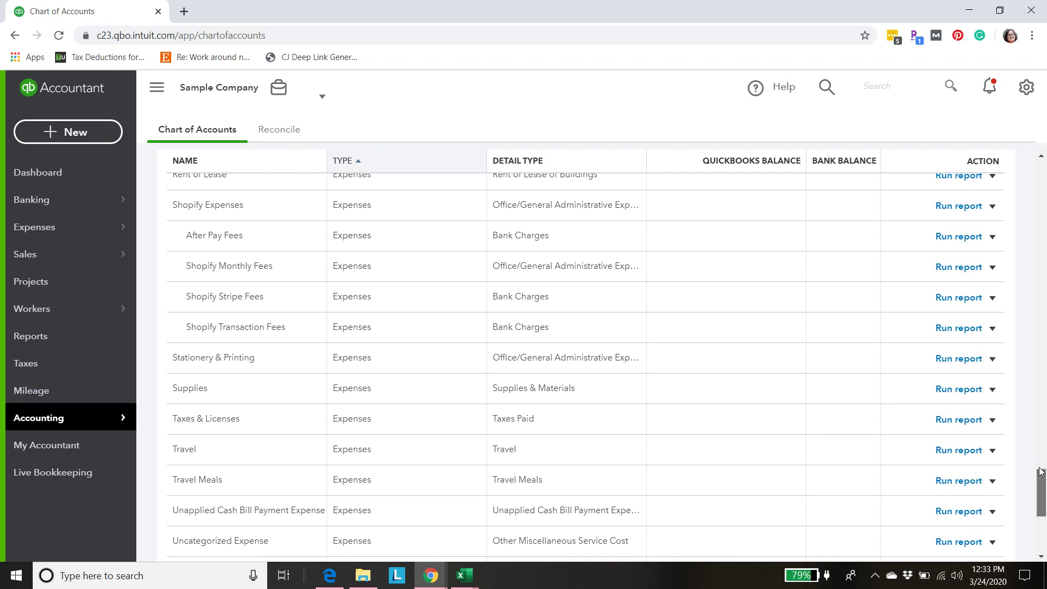
pyautogui.moveTo(1041, 490); pyautogui.dragTo(1045, 143)
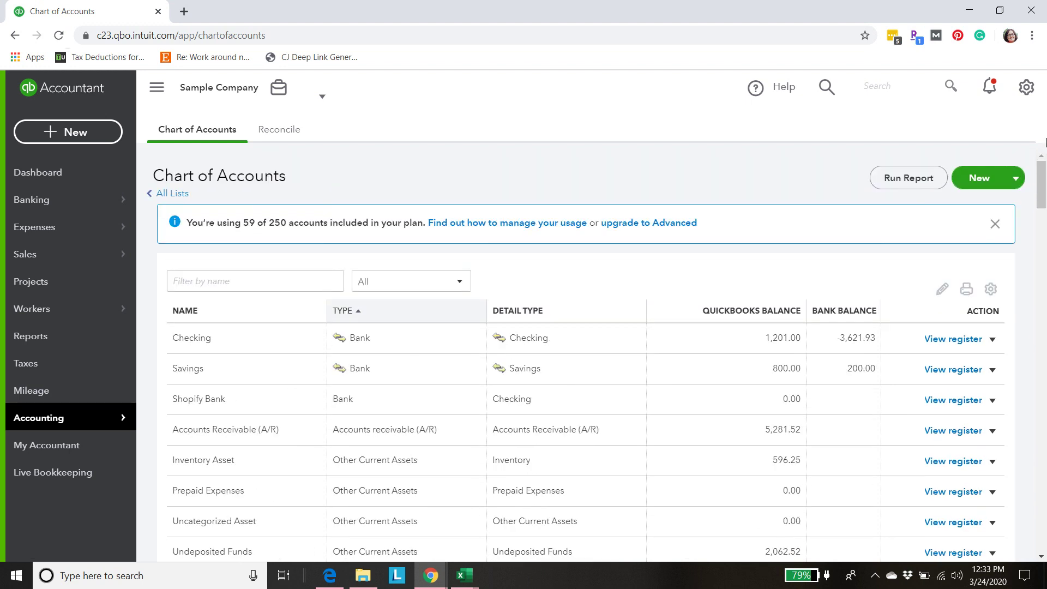